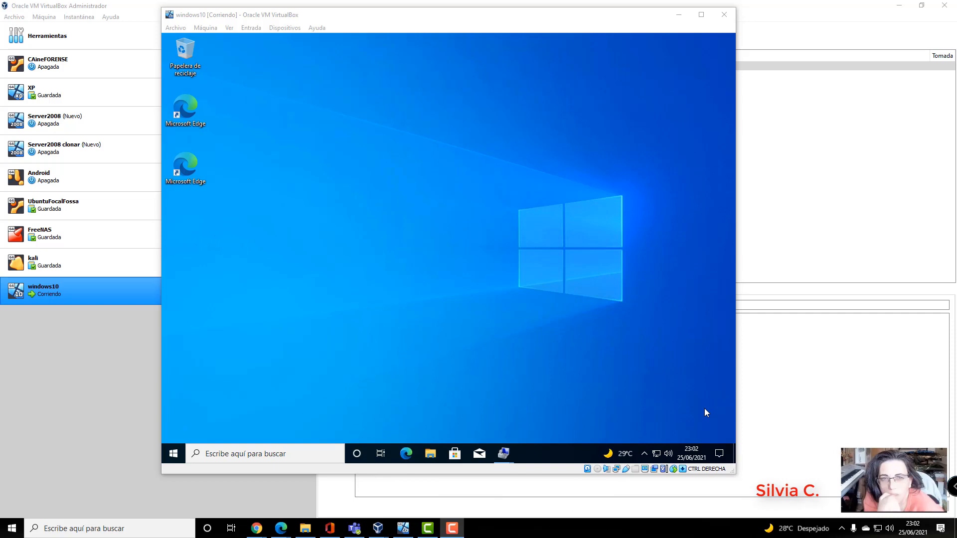
- Open the Storage Spaces (Espacios de almacenamiento) settings from the Control Panel in the windows10 virtual machine
click(280, 455)
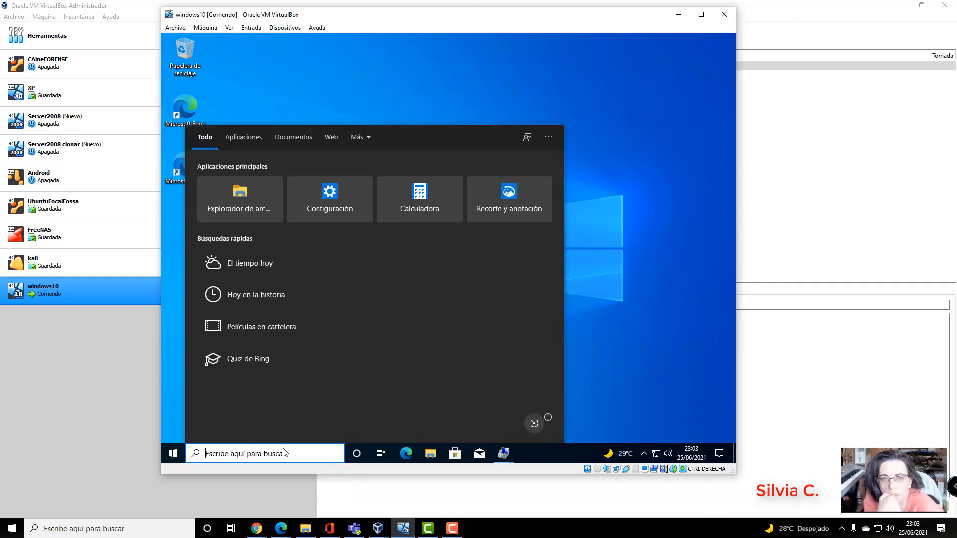
text(control)
key(Return)
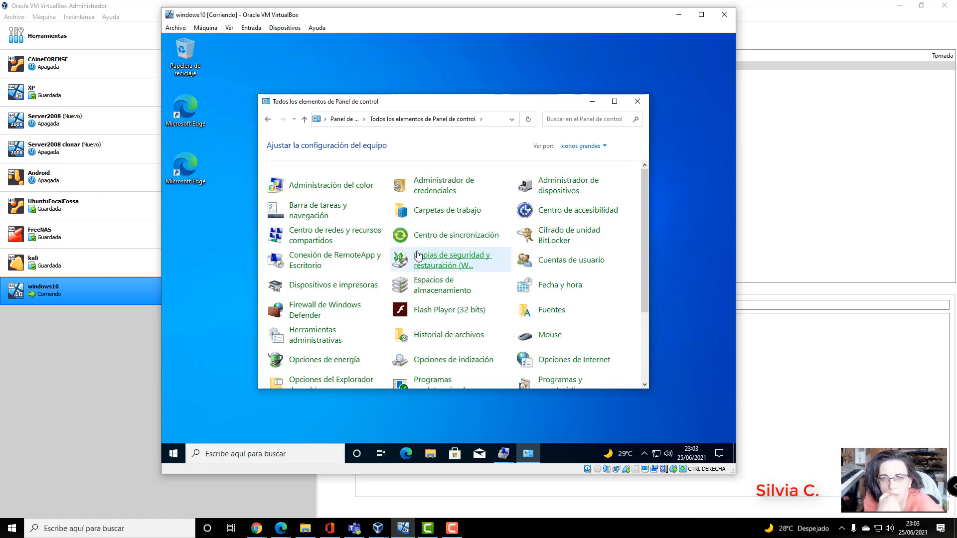
click(423, 285)
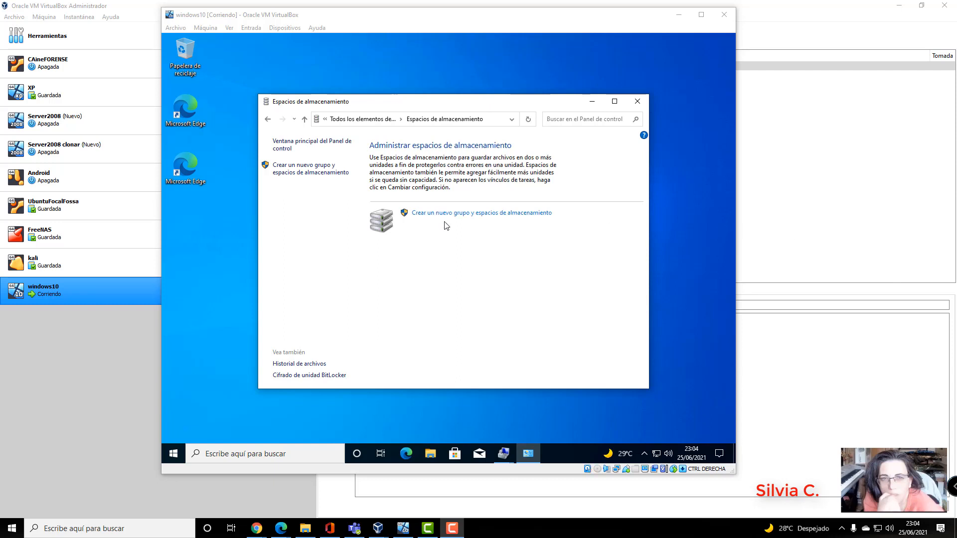
- Create a new storage pool from the two 5 GB VBOX HARDDISK drives, E: and F:, allowing the administrator changes
click(506, 217)
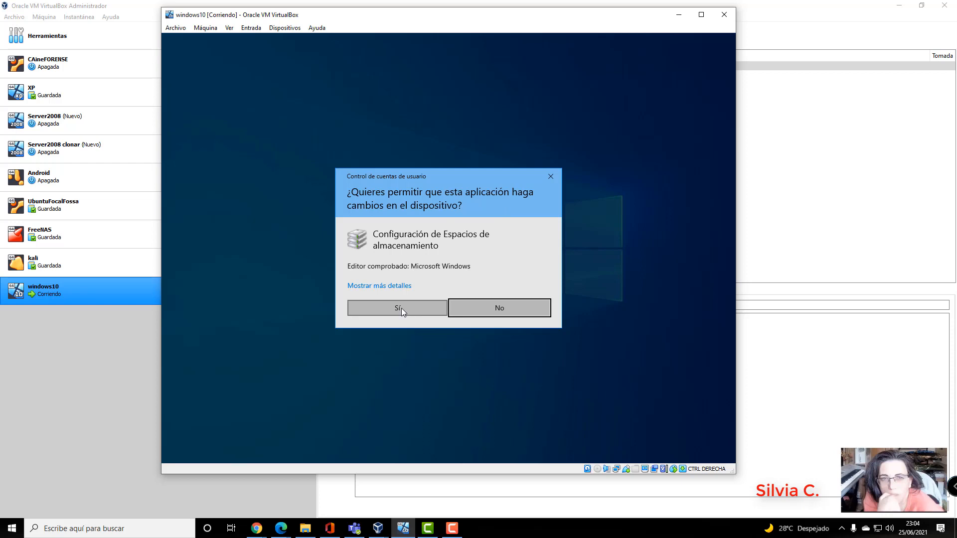
click(401, 308)
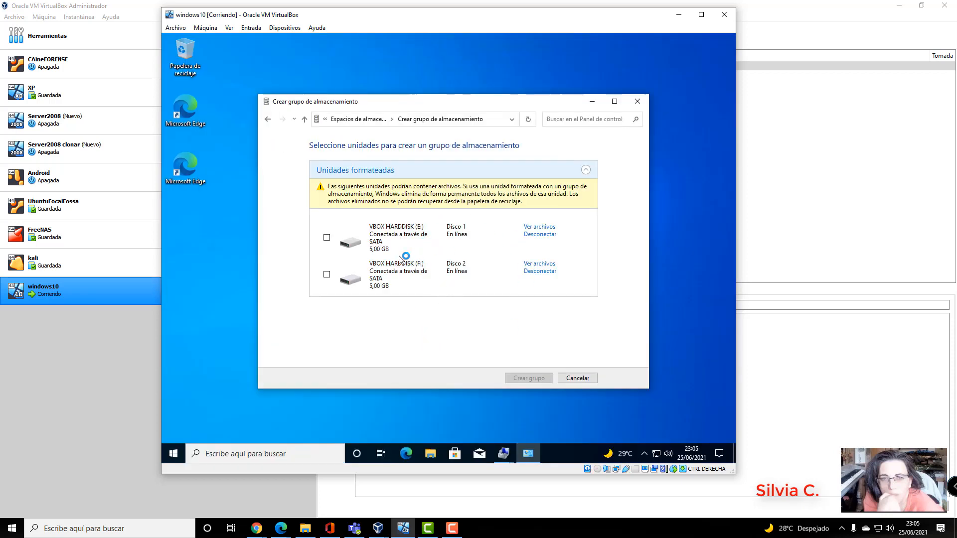
click(326, 238)
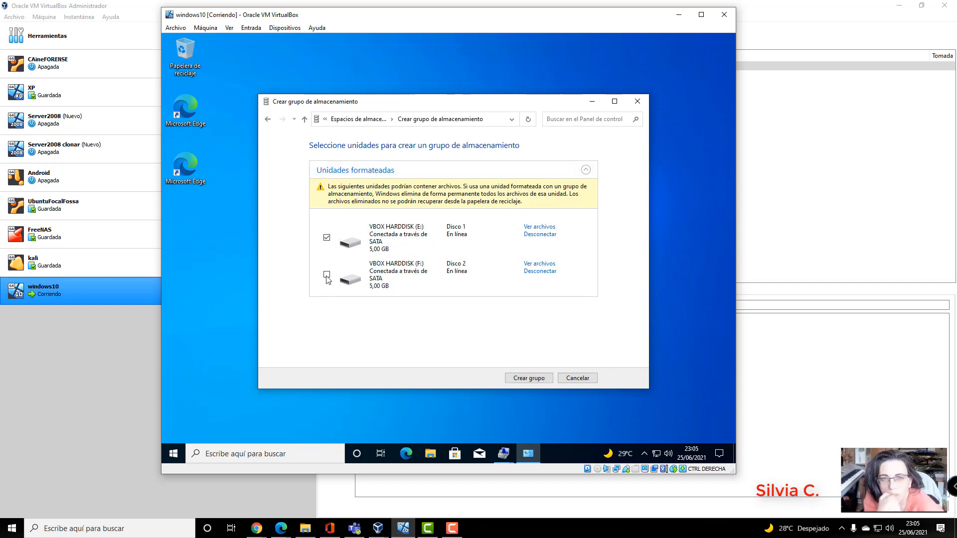
click(327, 274)
click(526, 380)
- Name the new storage space DATA and check its drive letter and file system options
click(436, 194)
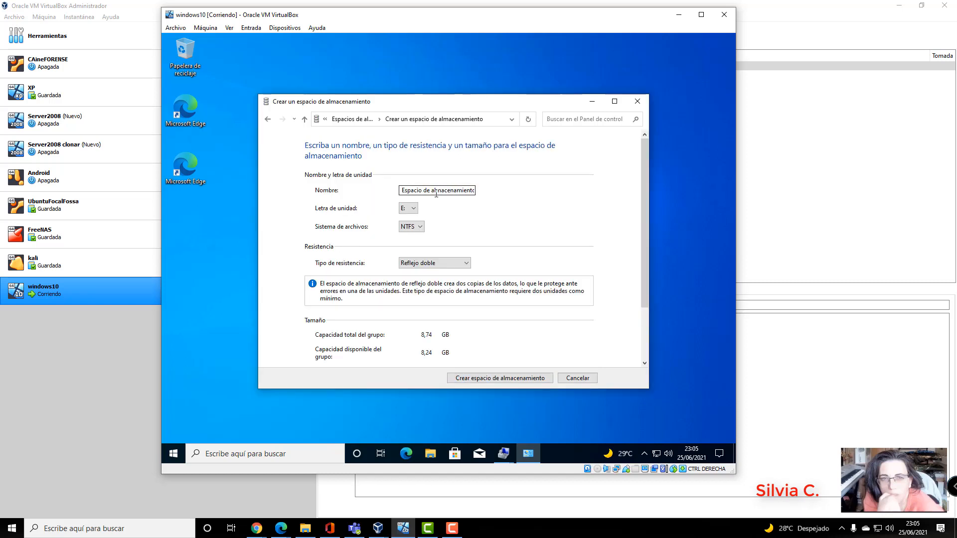
key(ctrl+a)
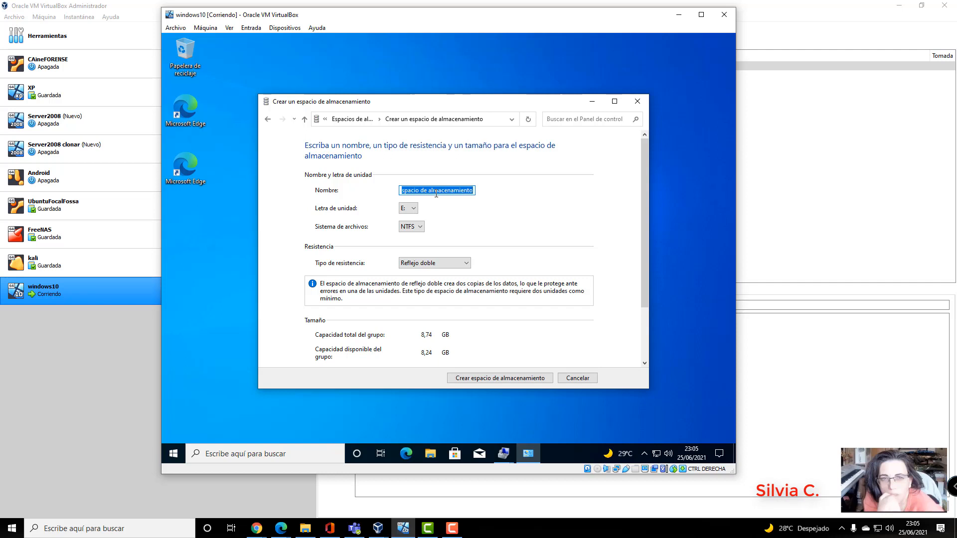
text(DATA)
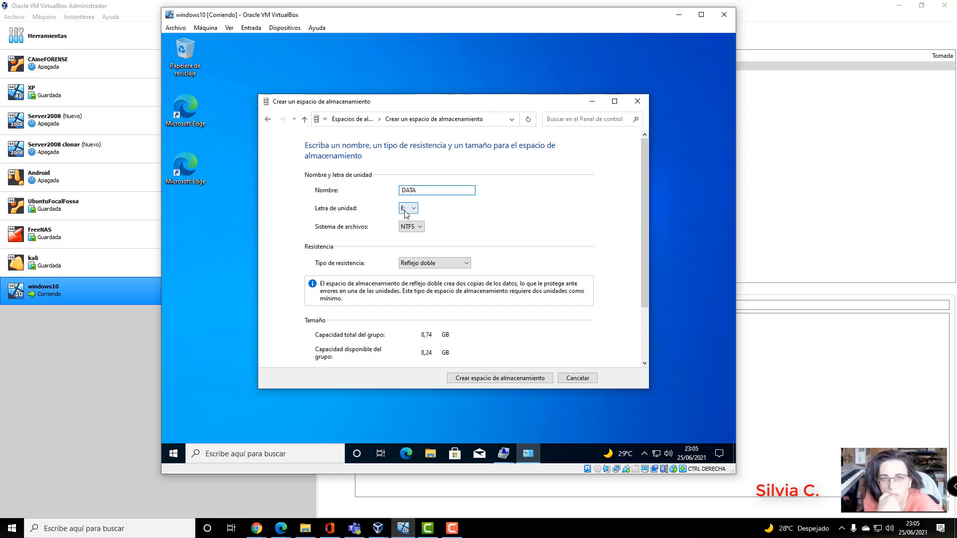
click(405, 212)
click(406, 212)
click(412, 228)
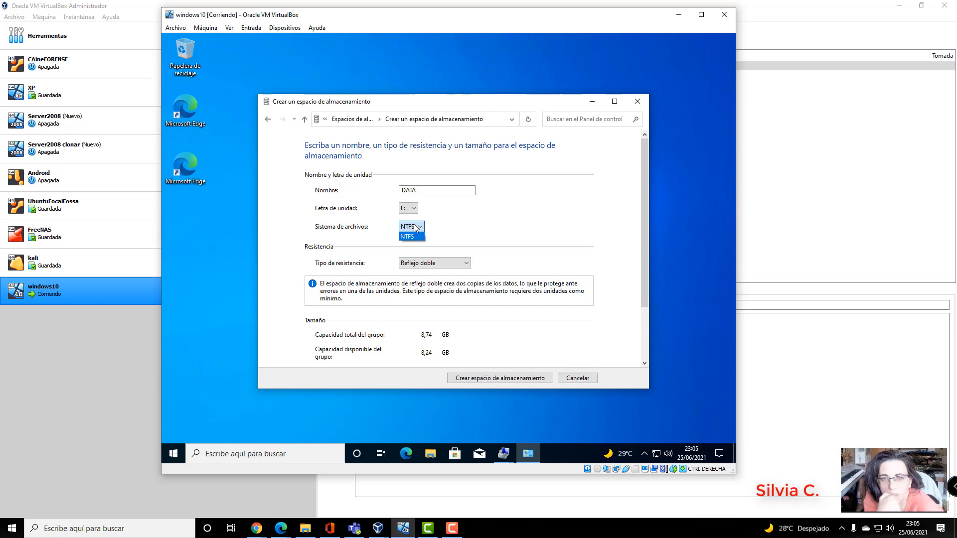
- Try the Reflejo triple and Paridad resiliency types and select Reflejo doble for the storage space
click(451, 264)
click(452, 264)
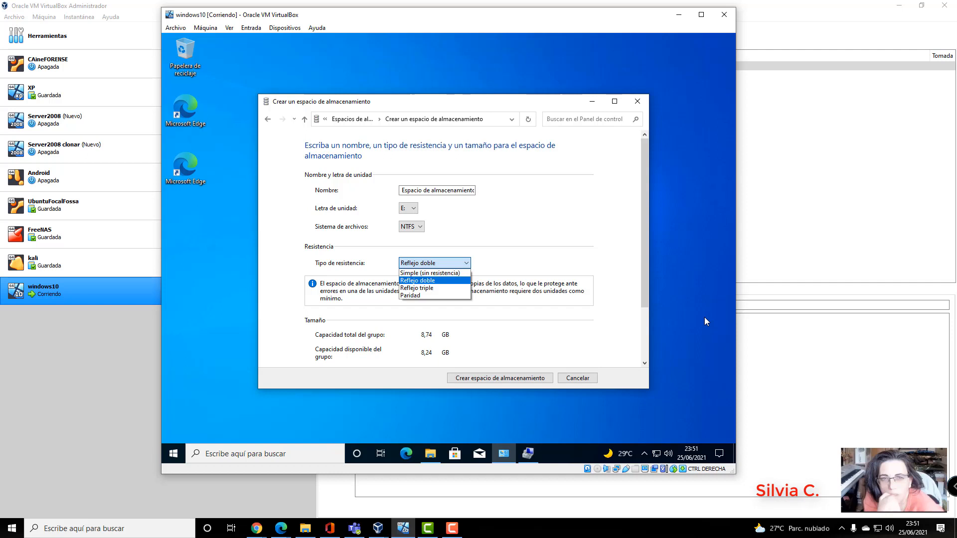
key(Down)
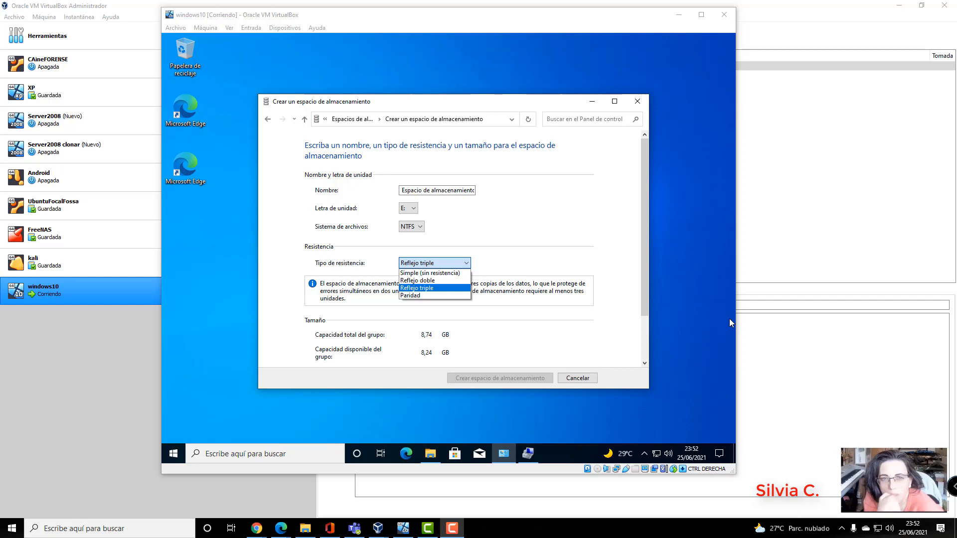
click(410, 295)
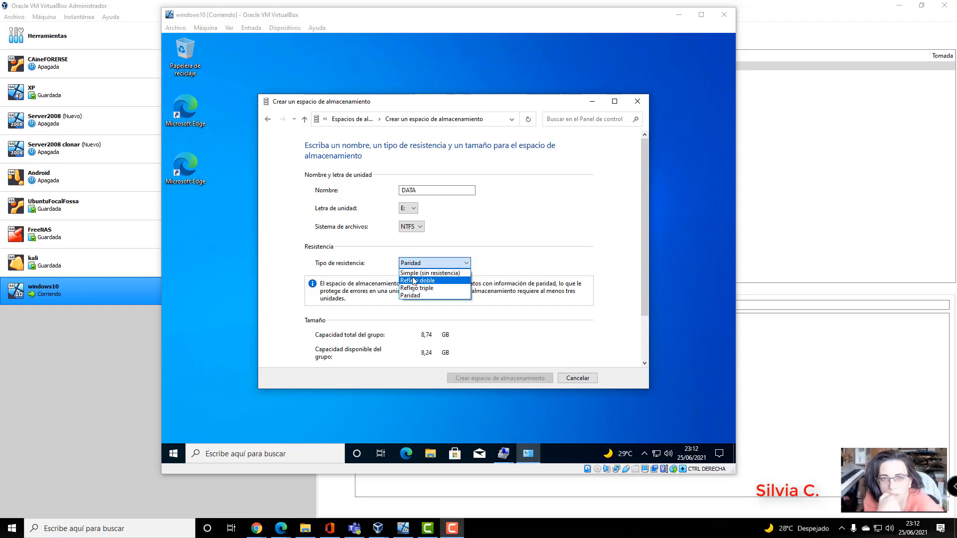
click(416, 280)
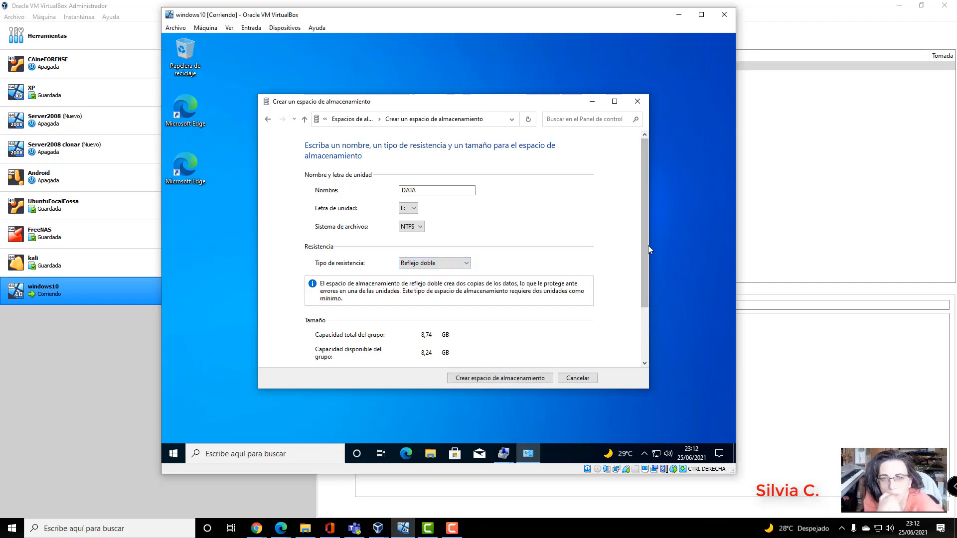
drag(644, 246, 648, 298)
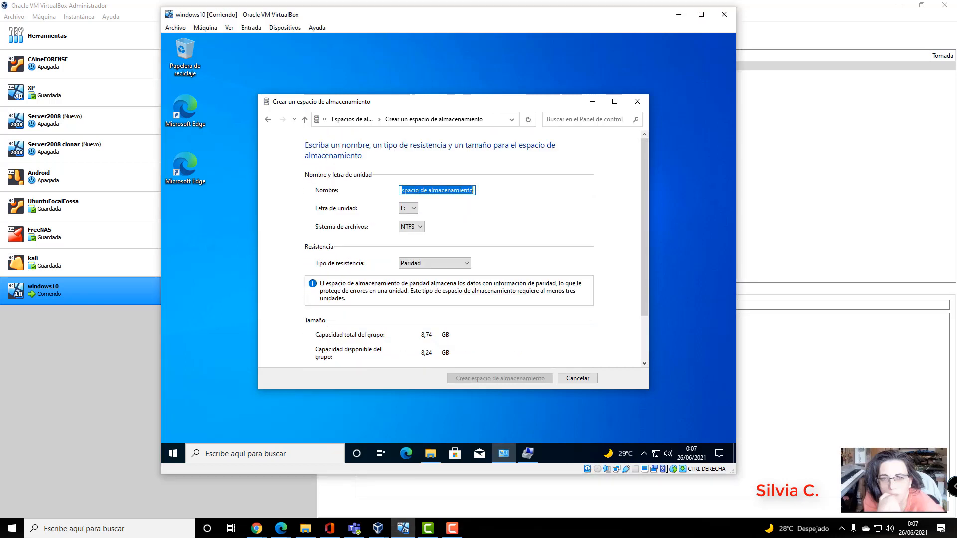
- Name the storage space DATA with the NTFS file system and set its resiliency type to Reflejo doble
text(DATA)
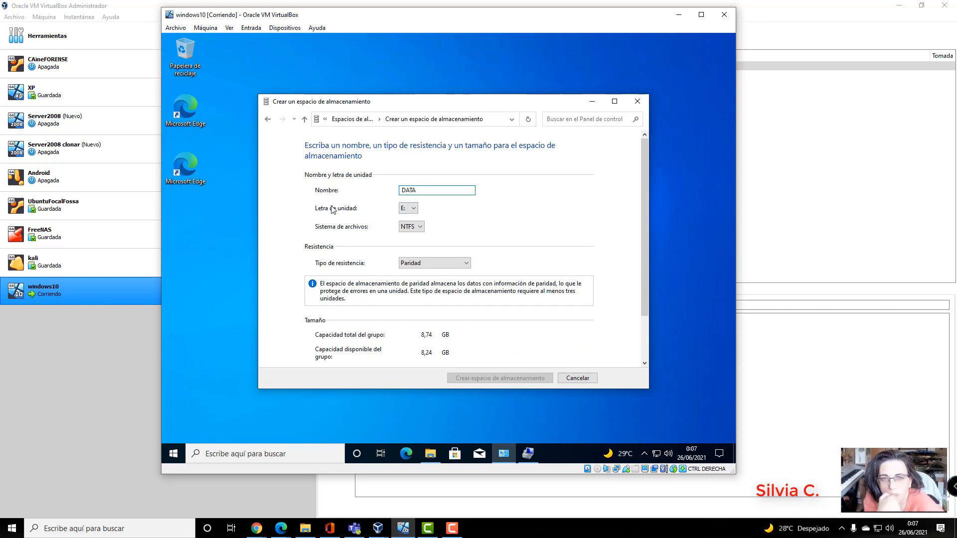
click(410, 226)
click(410, 235)
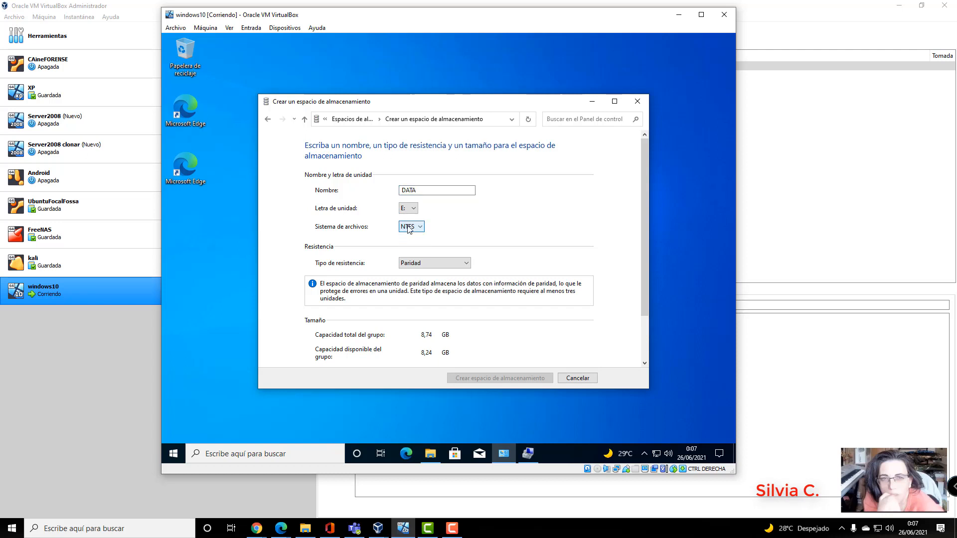
click(422, 263)
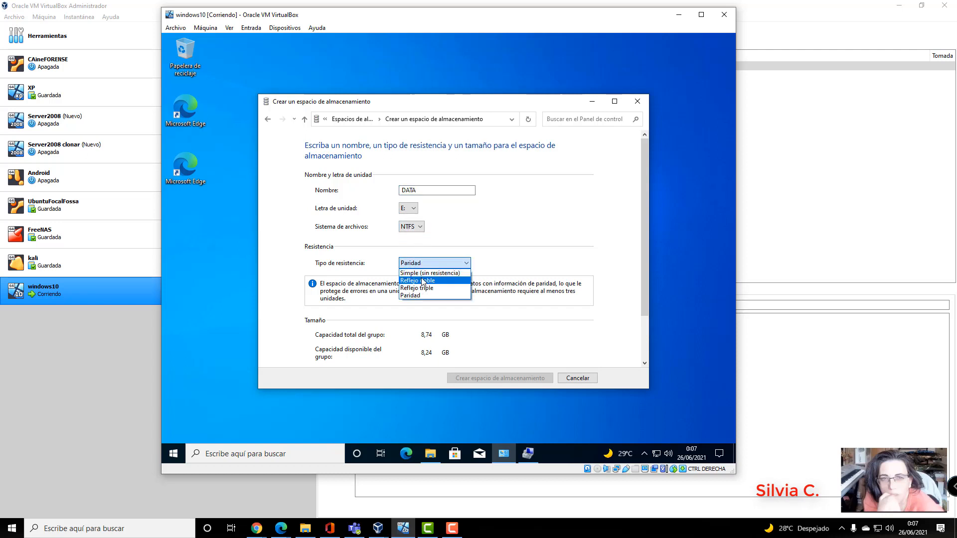
click(423, 282)
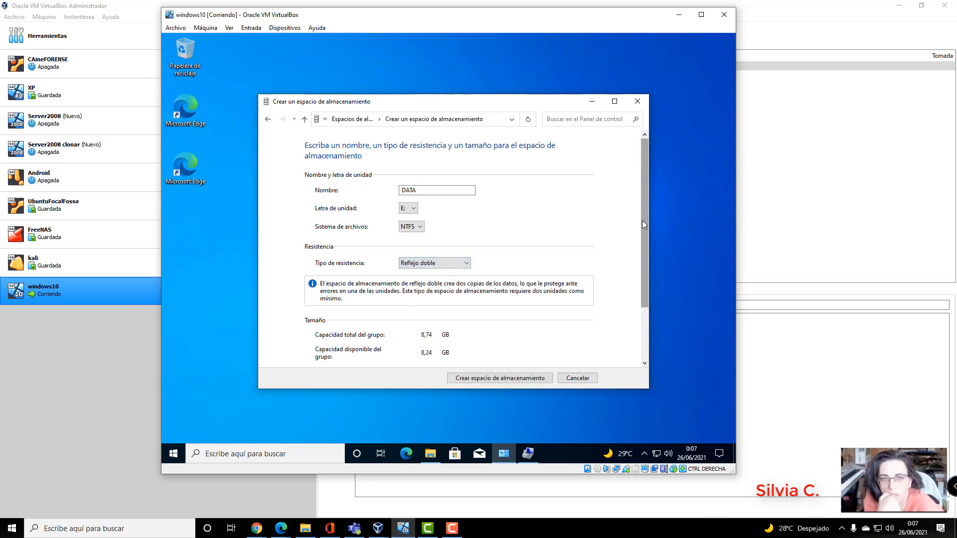
- Set the storage space's maximum size to 2 TB and create the space
drag(642, 220, 643, 272)
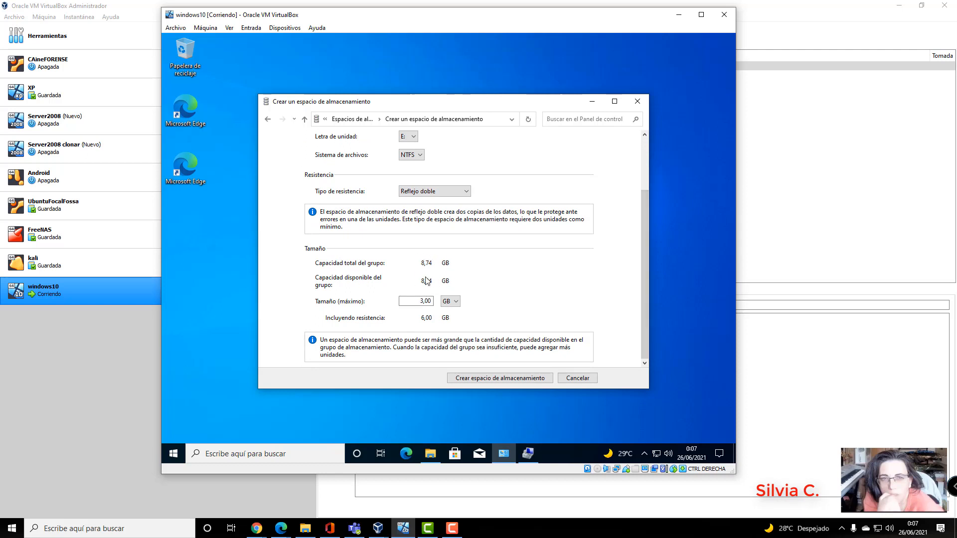
double_click(420, 300)
text(2)
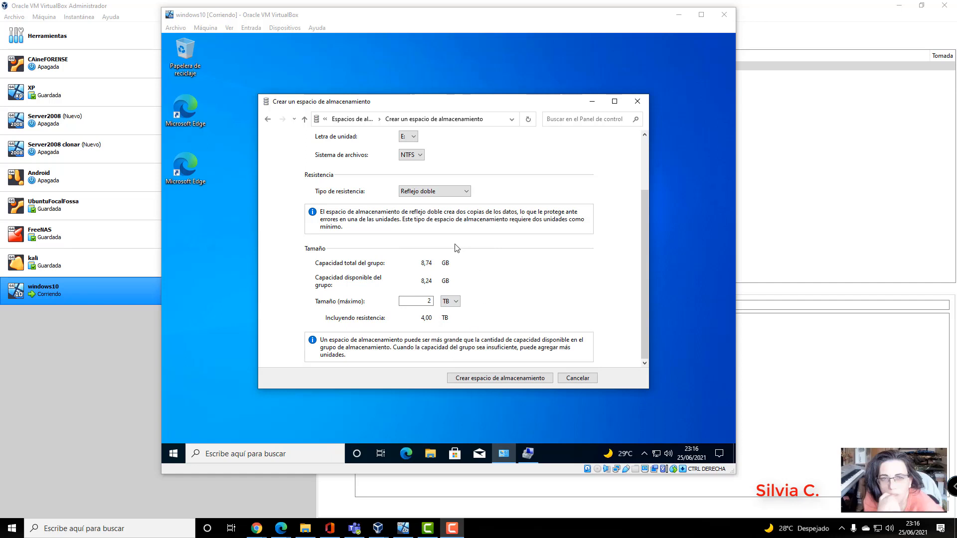
click(468, 379)
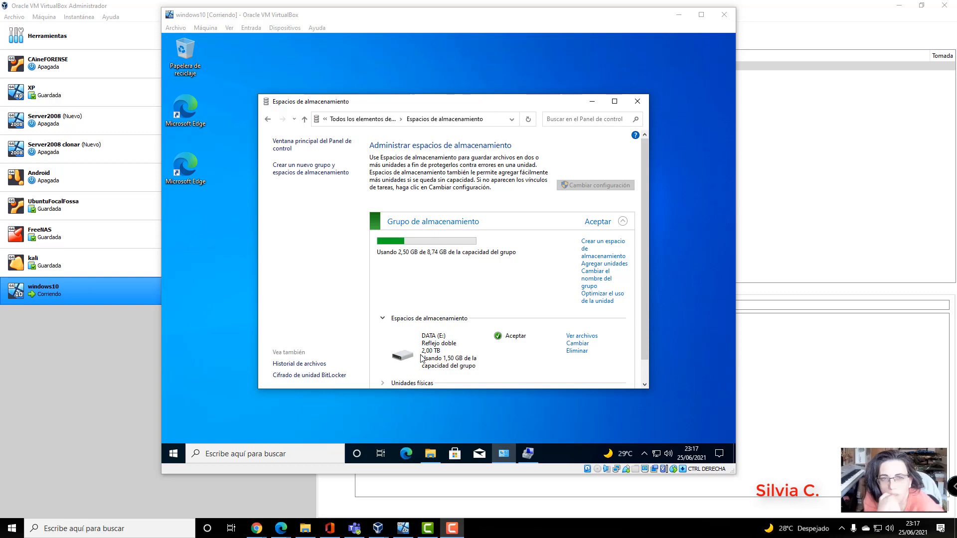
- Check the DATA (E:) drive in File Explorer and expand the physical drives of the storage pool
click(430, 454)
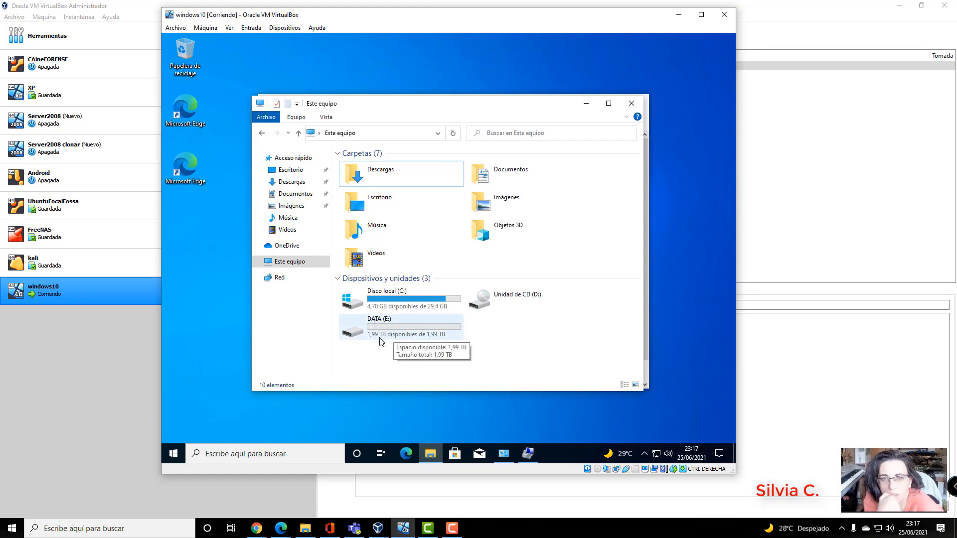
click(631, 103)
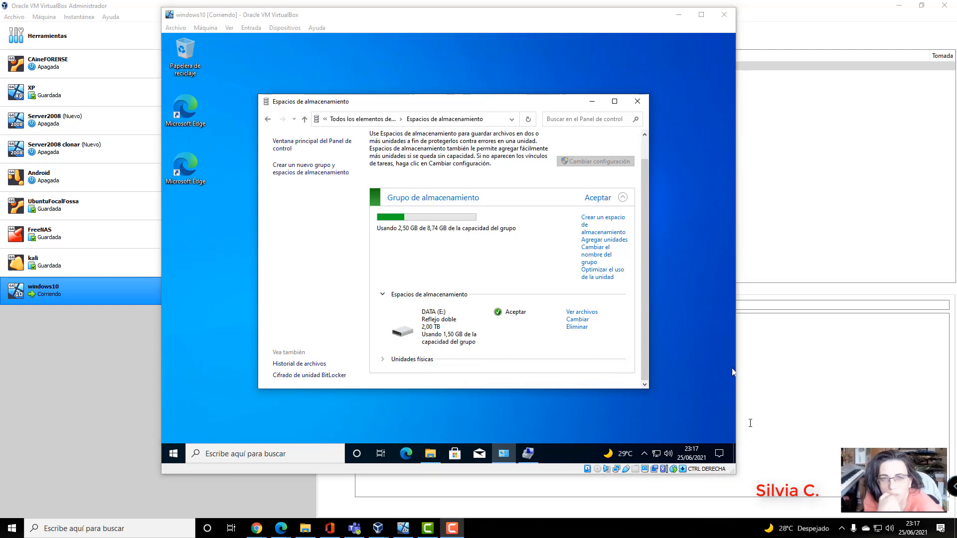
click(383, 359)
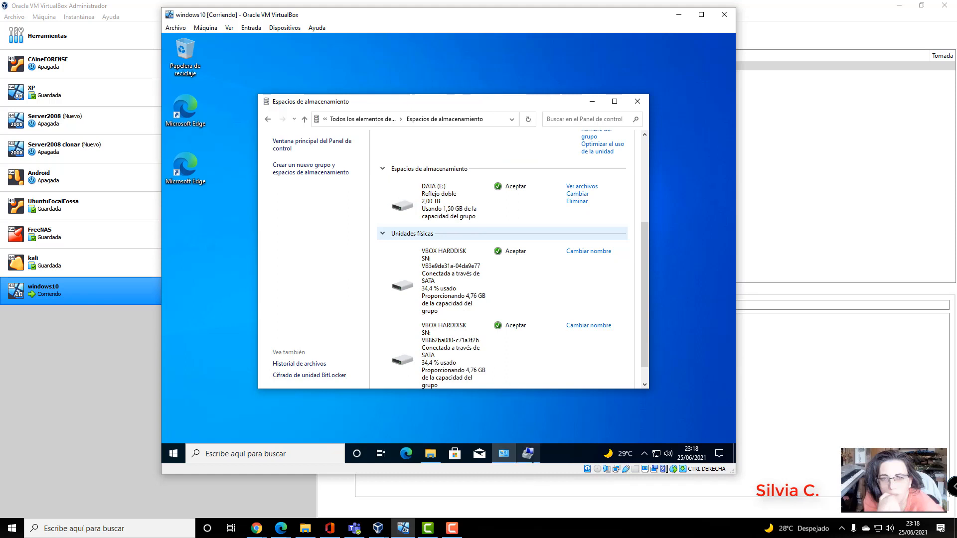
click(528, 453)
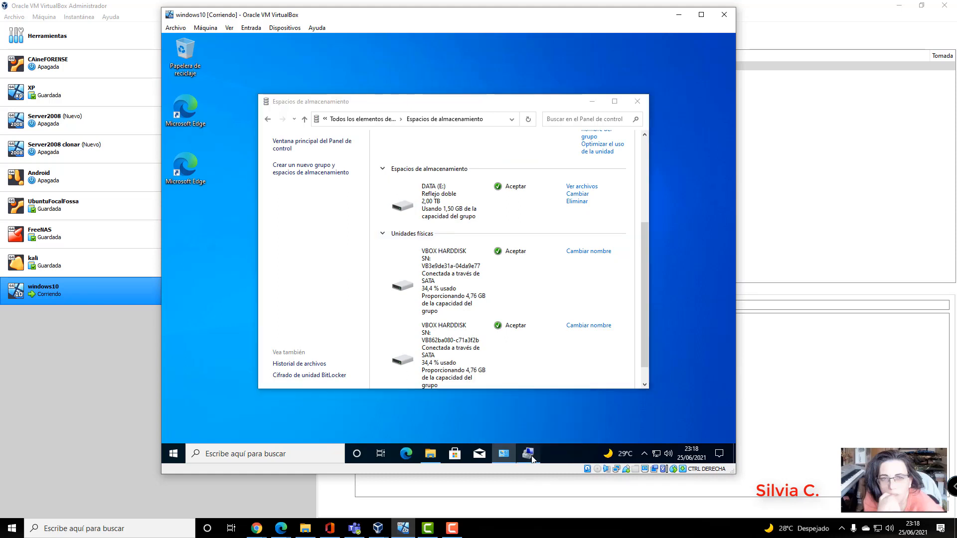
click(288, 123)
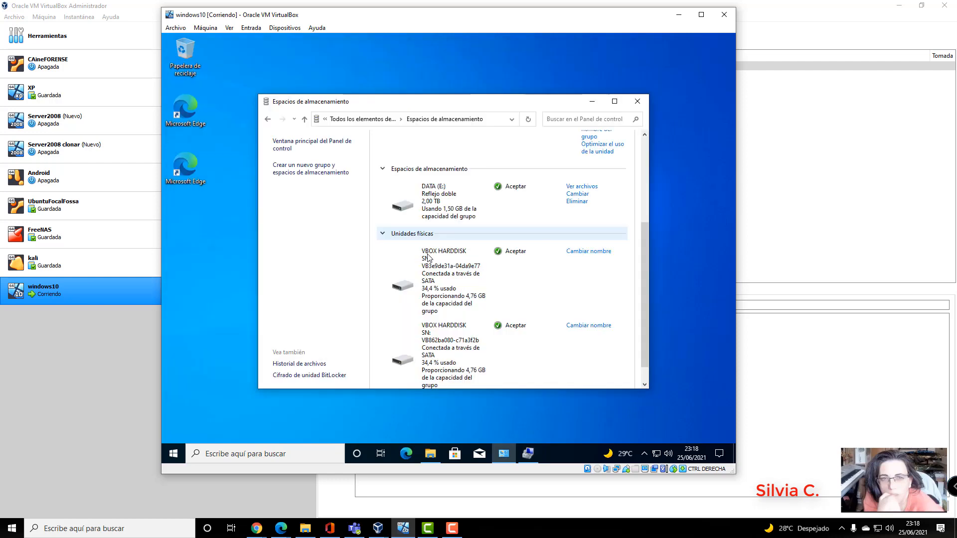
click(595, 251)
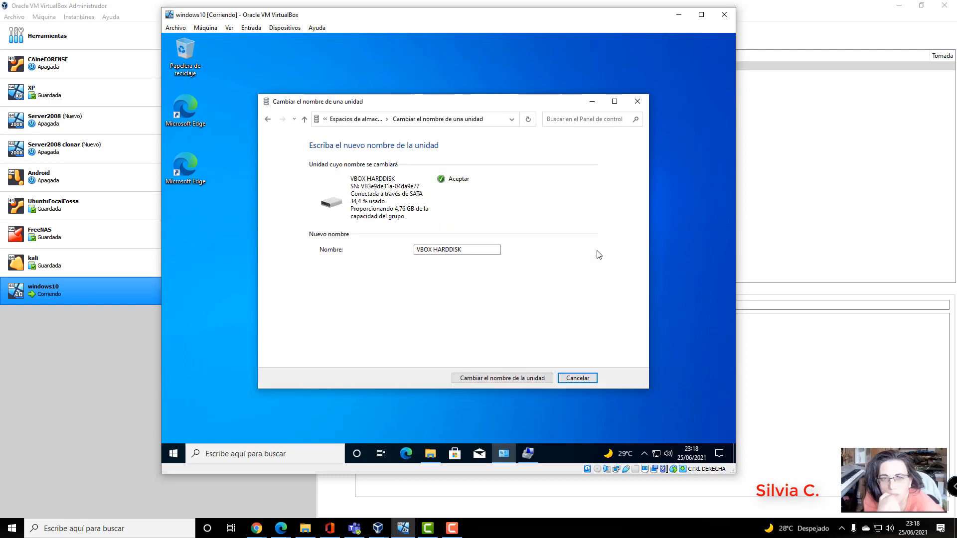
drag(417, 249, 428, 250)
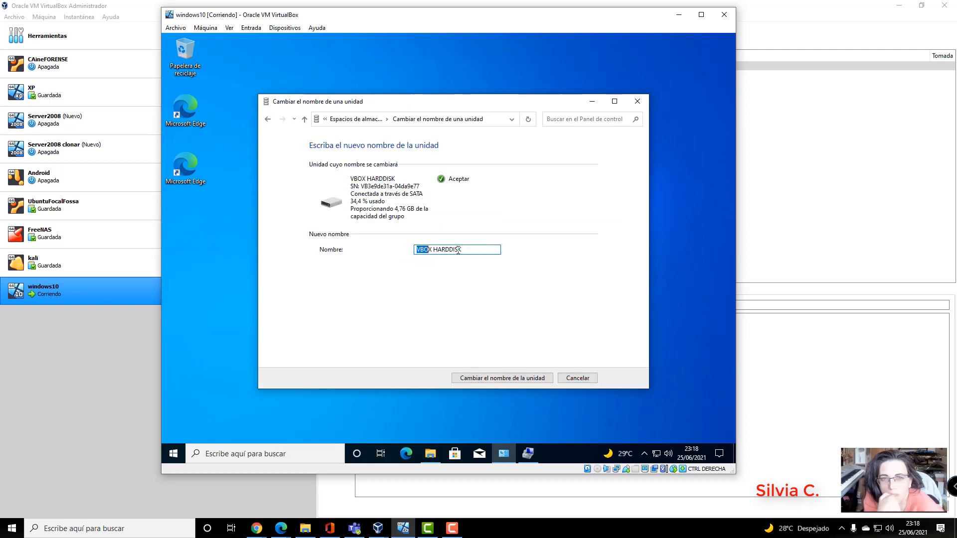
click(573, 380)
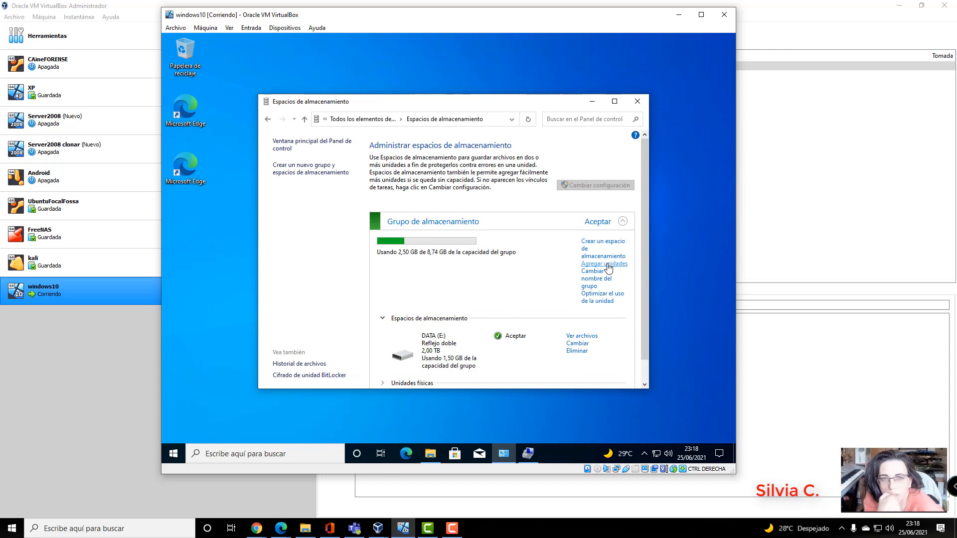
- Check for drives that can be added to the storage pool and return to the Storage Spaces overview
click(608, 264)
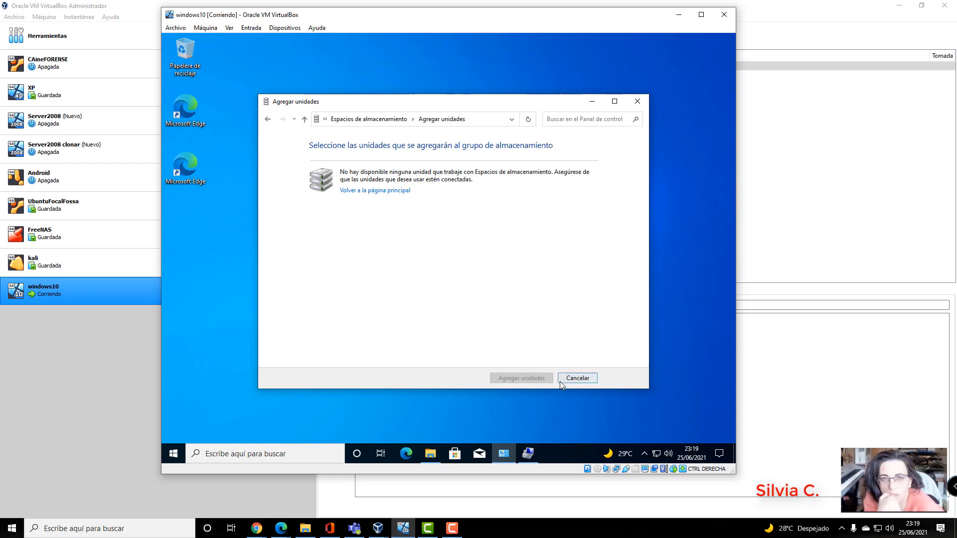
click(267, 120)
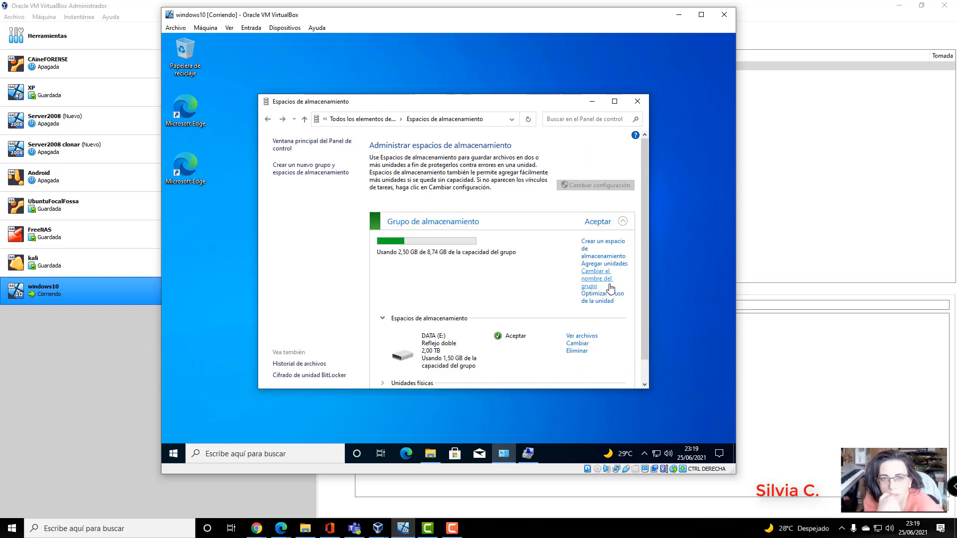
- Delete the DATA (E:) storage space from the pool and check the drive list in File Explorer
click(577, 352)
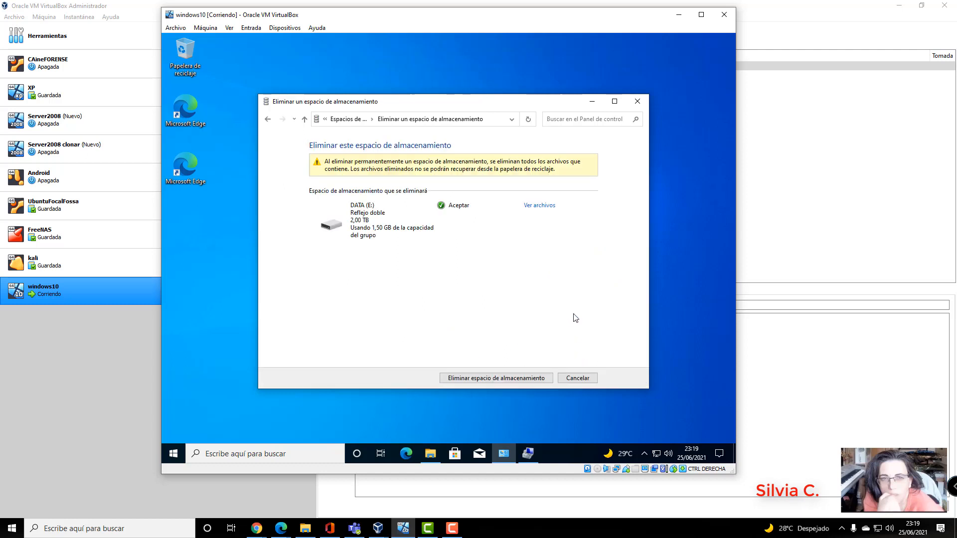
click(480, 377)
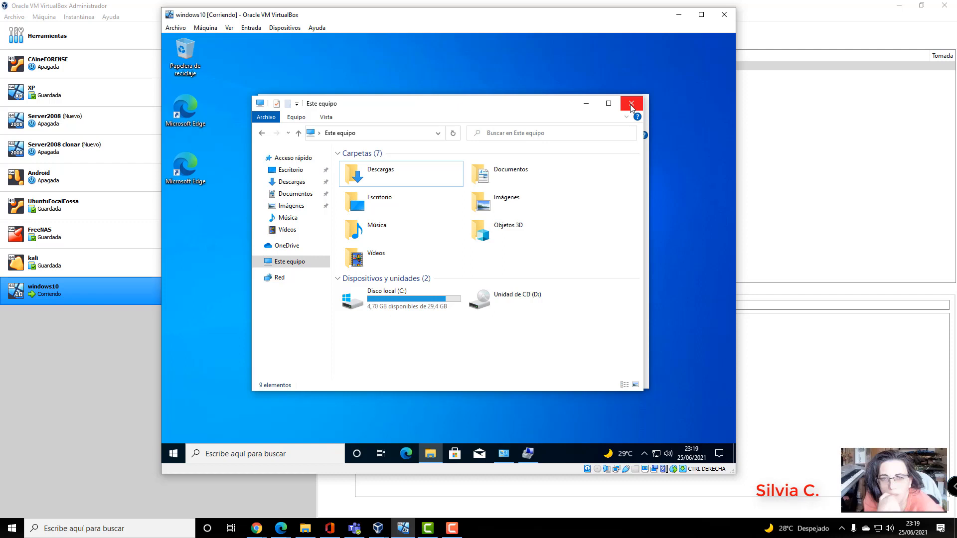
click(585, 103)
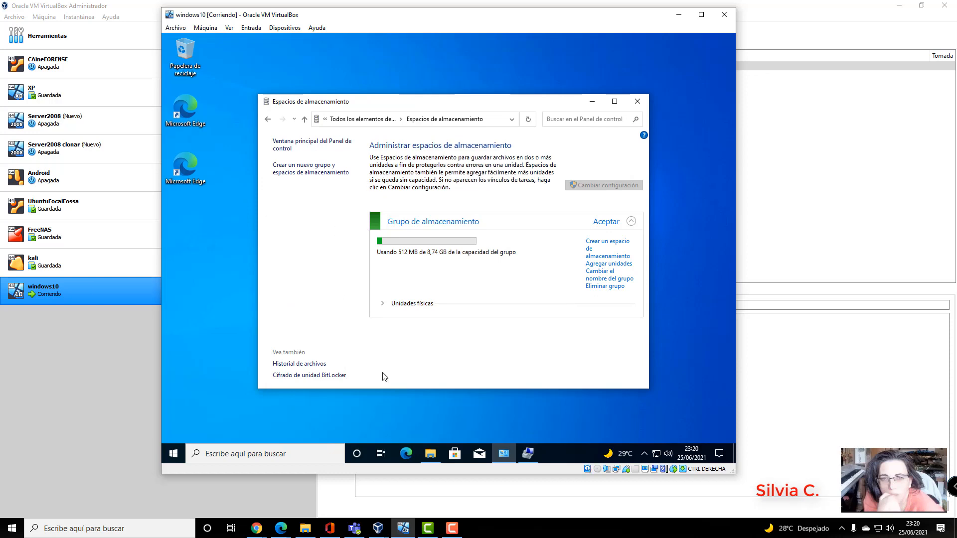
- Check the remaining disks and volumes in Disk Management and the drive list in File Explorer
click(530, 456)
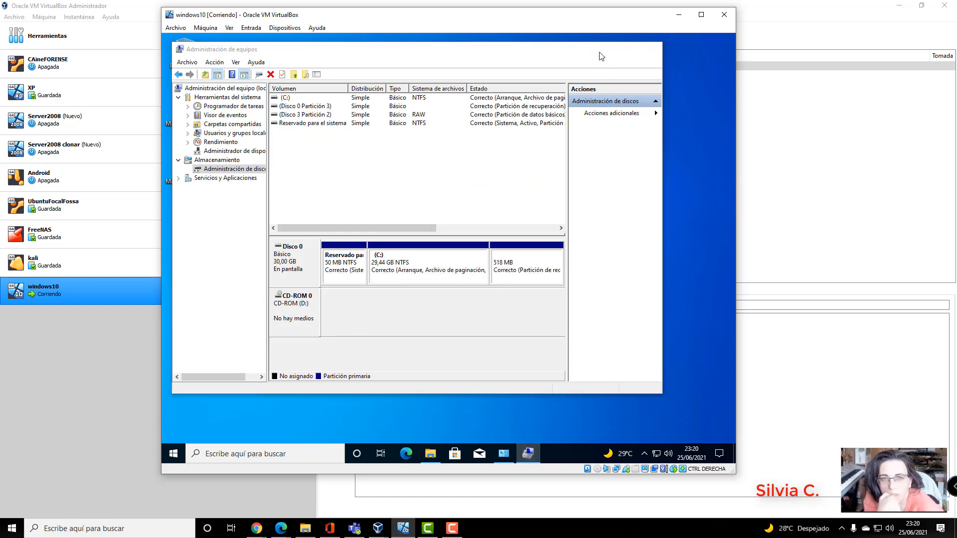
click(605, 49)
click(430, 453)
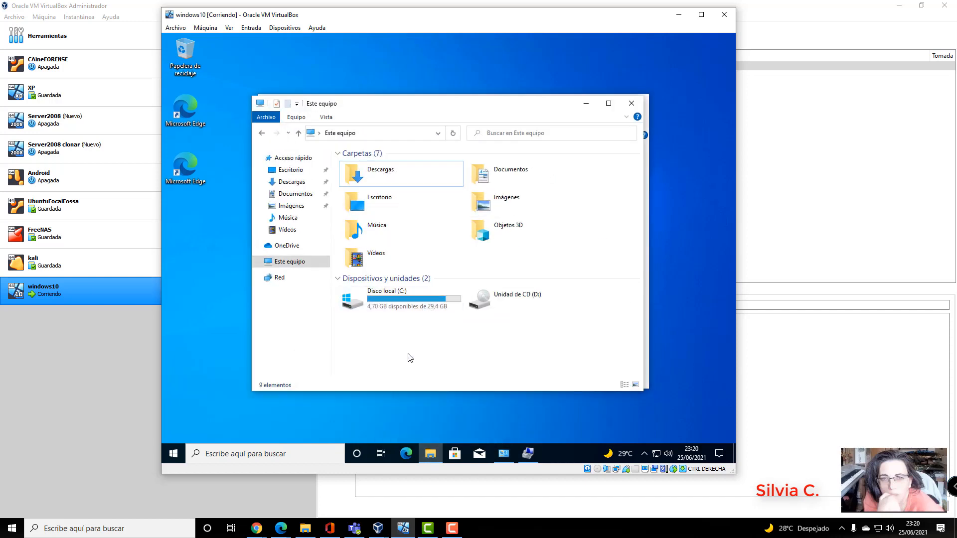
click(586, 103)
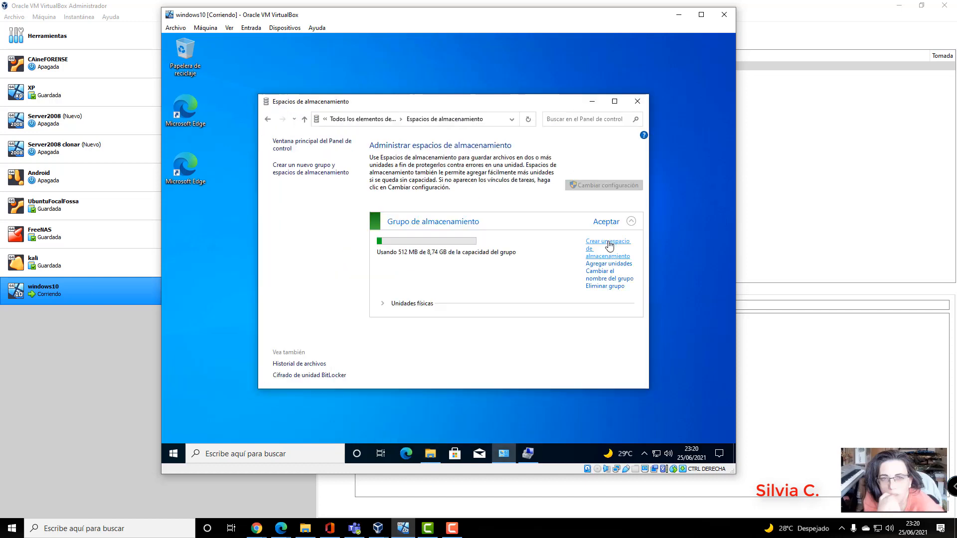
- Create a new two-way mirror NTFS storage space on drive E: with a maximum size of 2 TB, keeping the default name
click(607, 242)
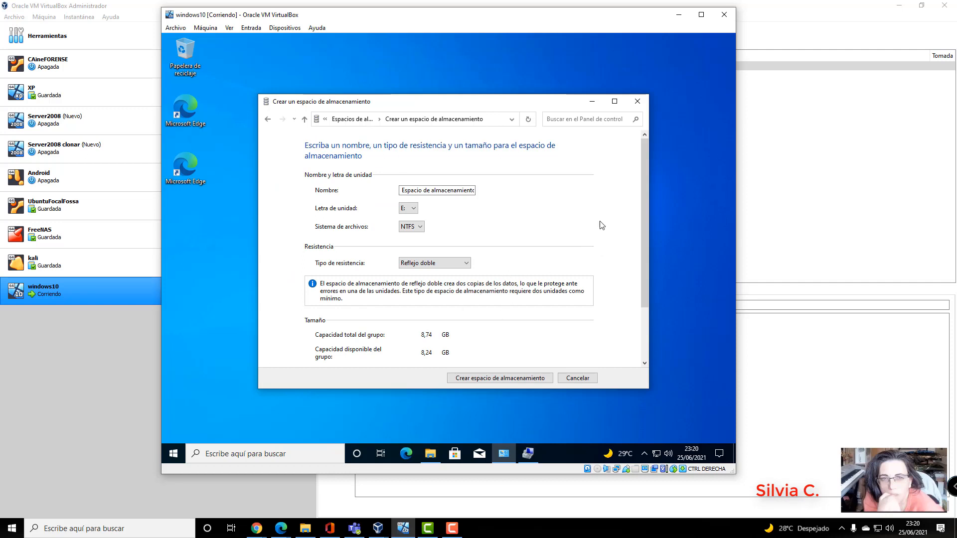
scroll(498, 264, down, 3)
double_click(417, 301)
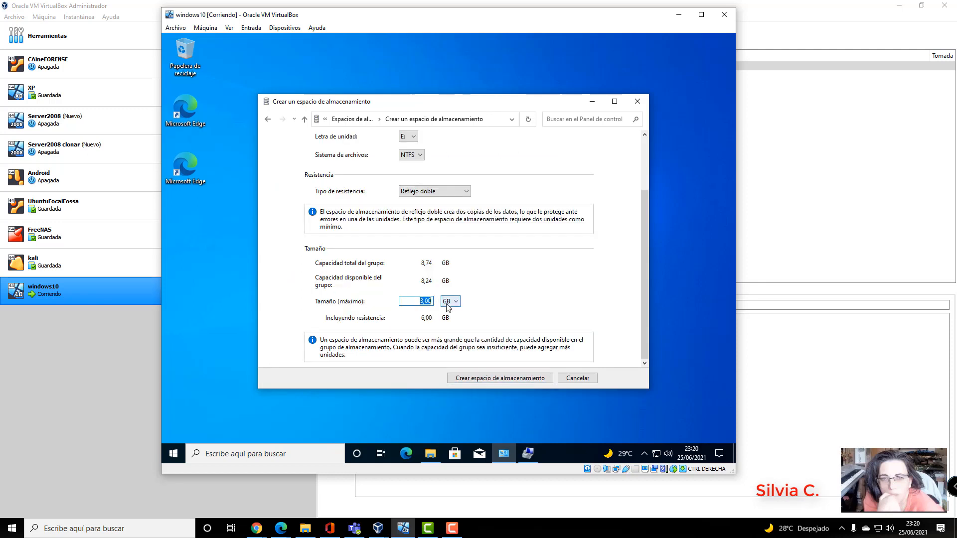
text(2)
scroll(450, 301, down, 1)
click(499, 378)
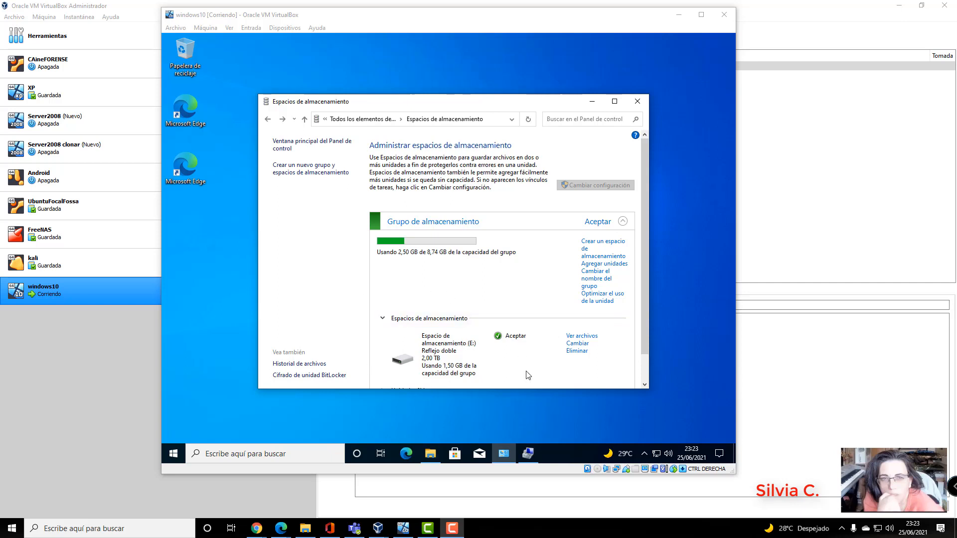
- Change the maximum size of the storage space (E:) to 4 TB
click(577, 344)
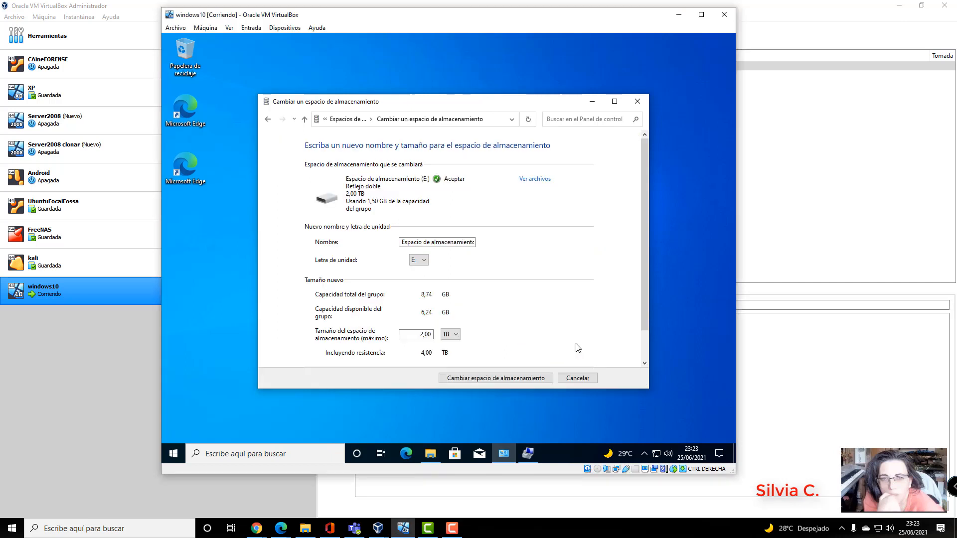
double_click(416, 335)
text(4)
click(486, 379)
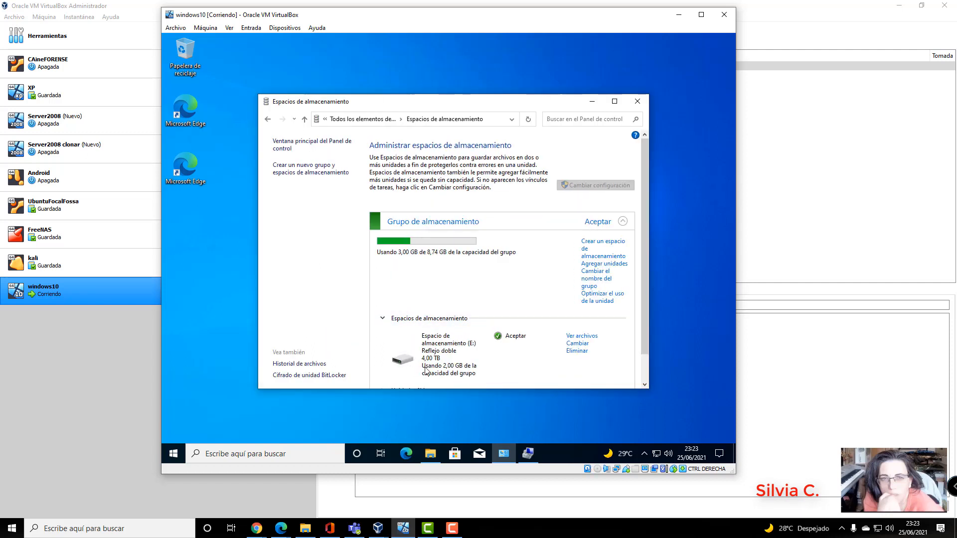
- Check the resized storage space (E:) in Disk Management and in File Explorer's drive list
click(527, 453)
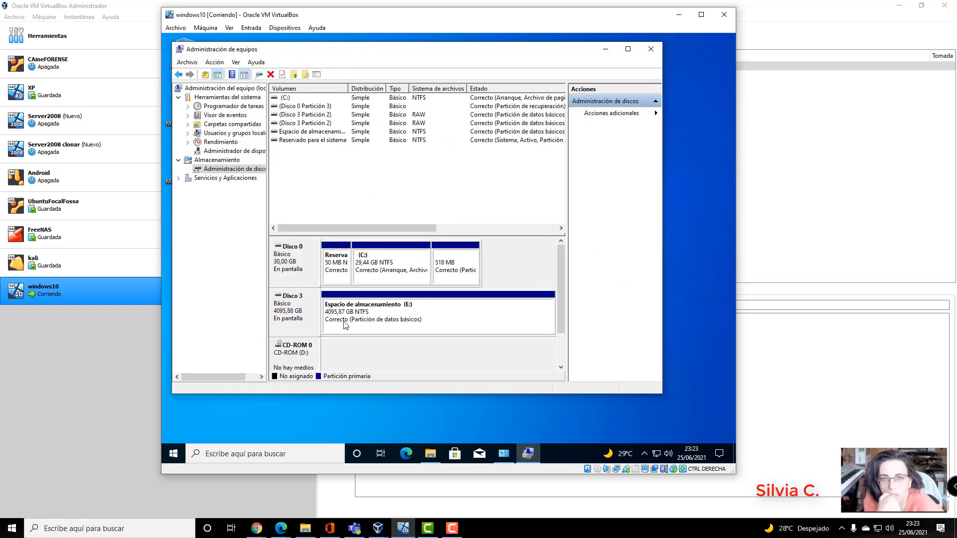
click(430, 453)
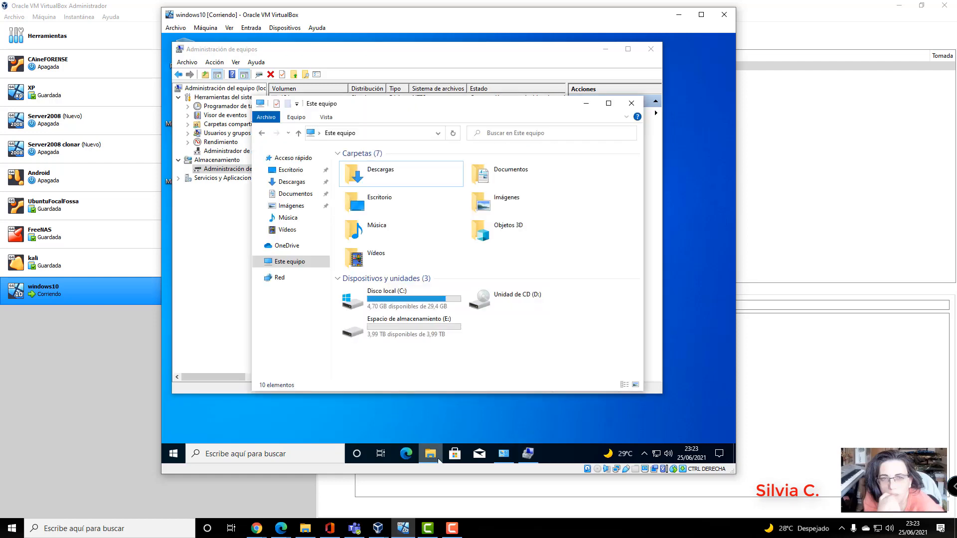